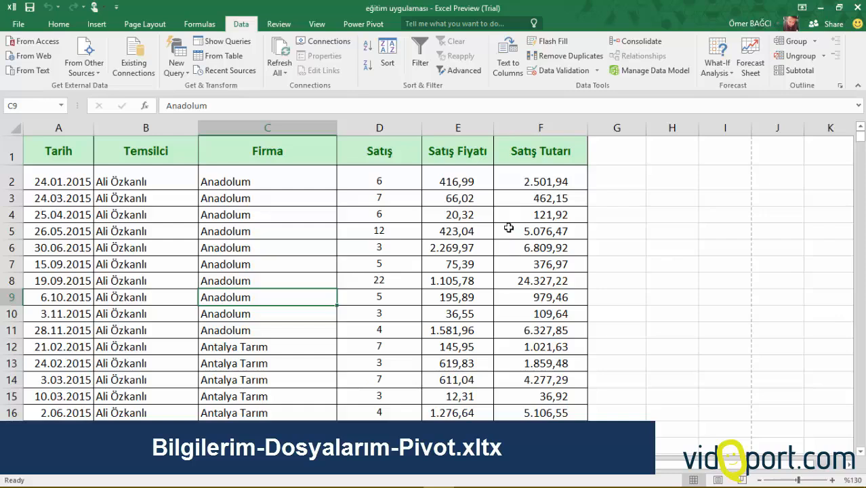
Examine the sales table's sample records and its headings Tarih, Temsilci, Firma, Satış, Satış Fiyatı and Satış Tutarı.
click(316, 220)
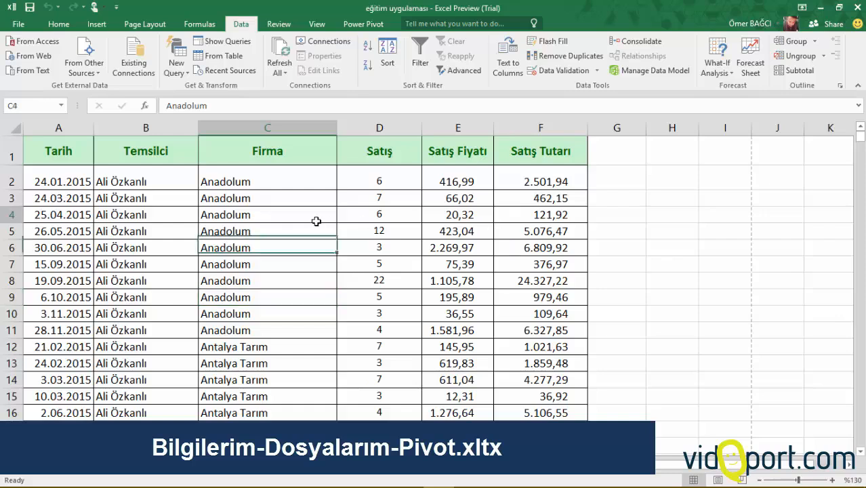
click(151, 234)
click(227, 216)
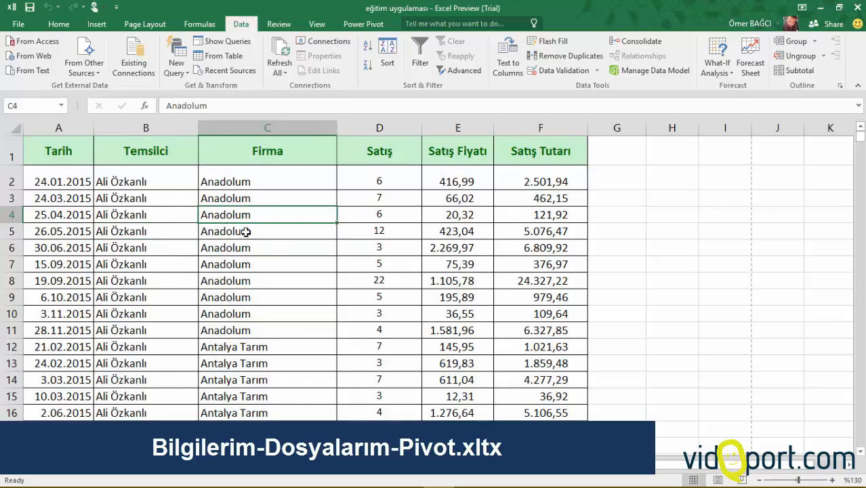
click(348, 236)
click(546, 244)
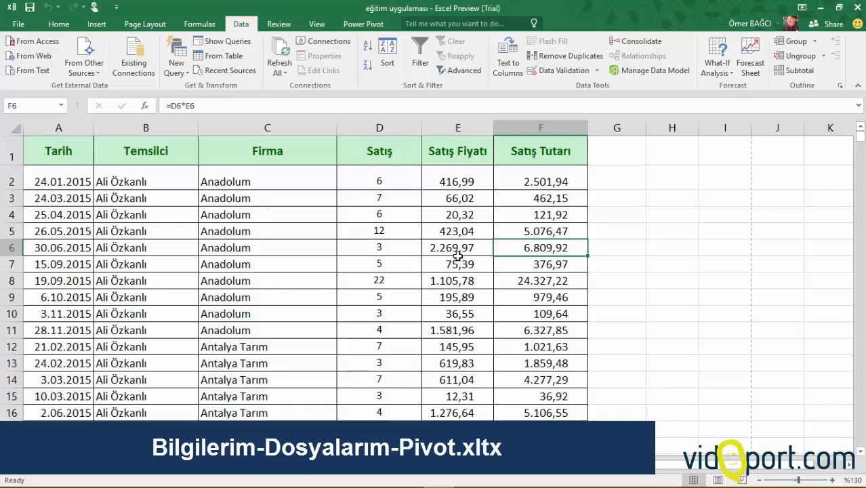
click(328, 244)
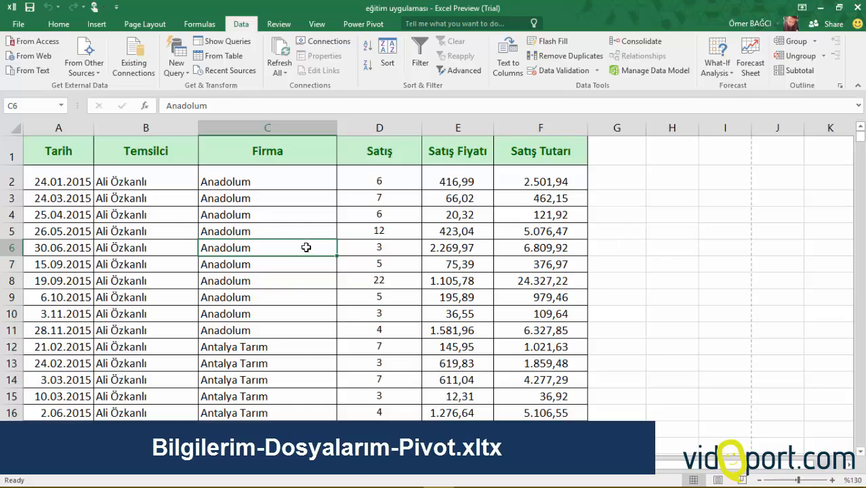
click(304, 213)
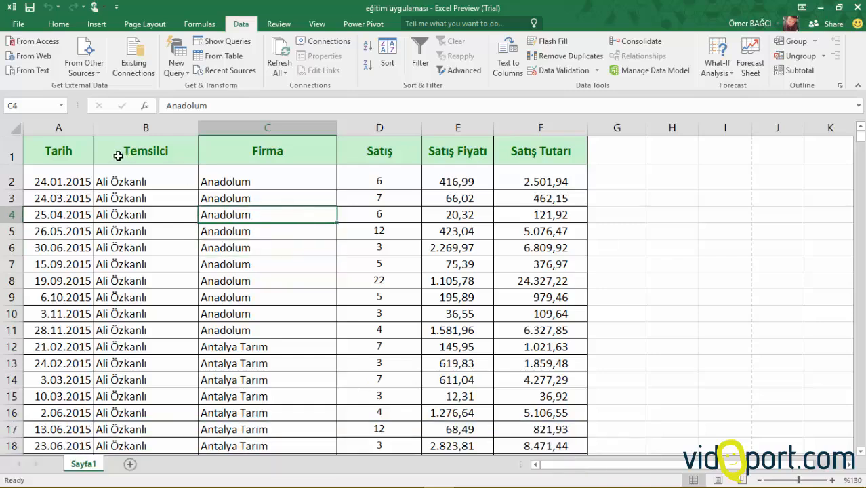
click(80, 155)
click(112, 152)
click(229, 152)
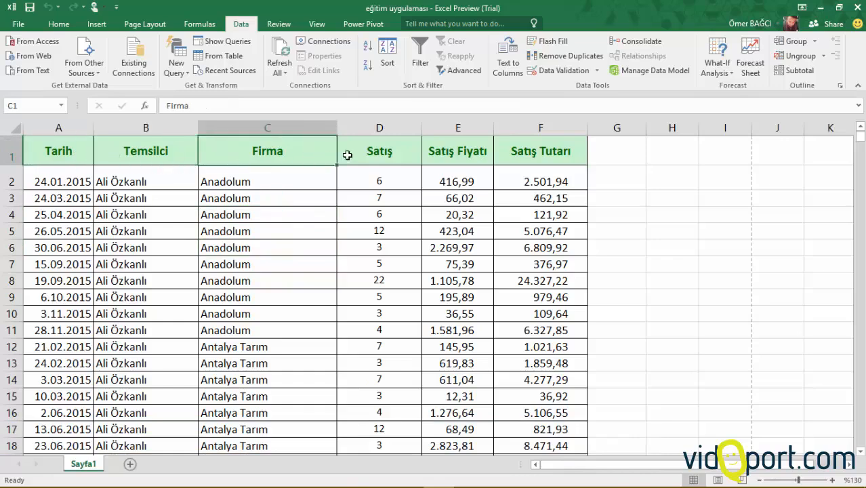
click(348, 152)
click(439, 147)
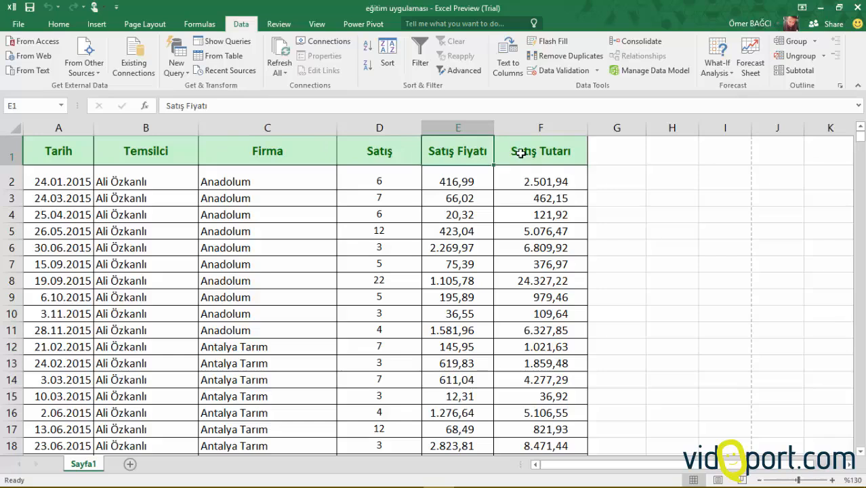
drag(520, 153, 56, 161)
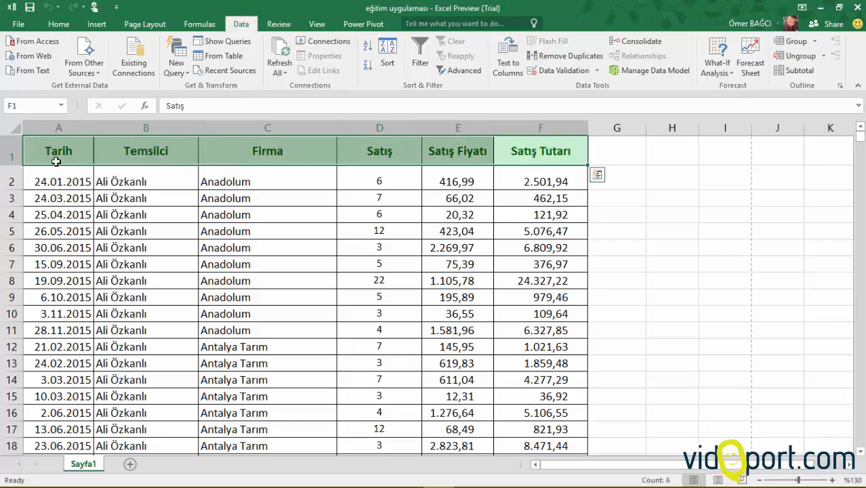
click(78, 153)
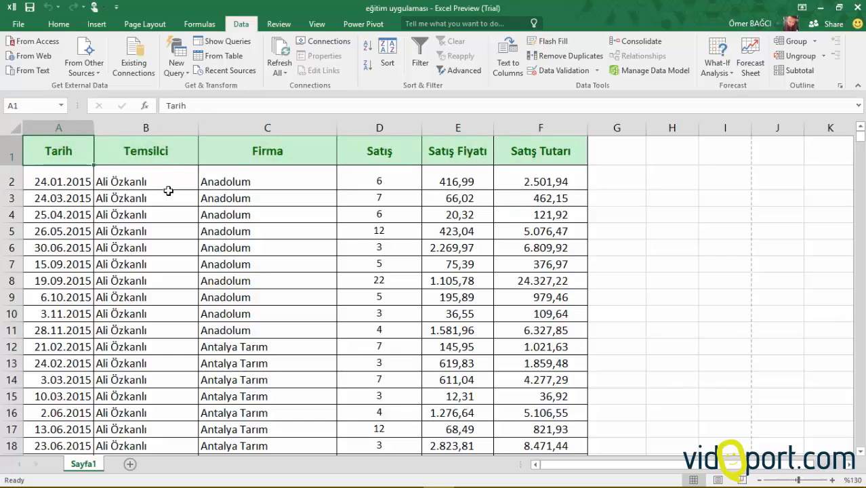
Examine the Temsilci and Firma entries further down the sales list.
drag(174, 178, 176, 356)
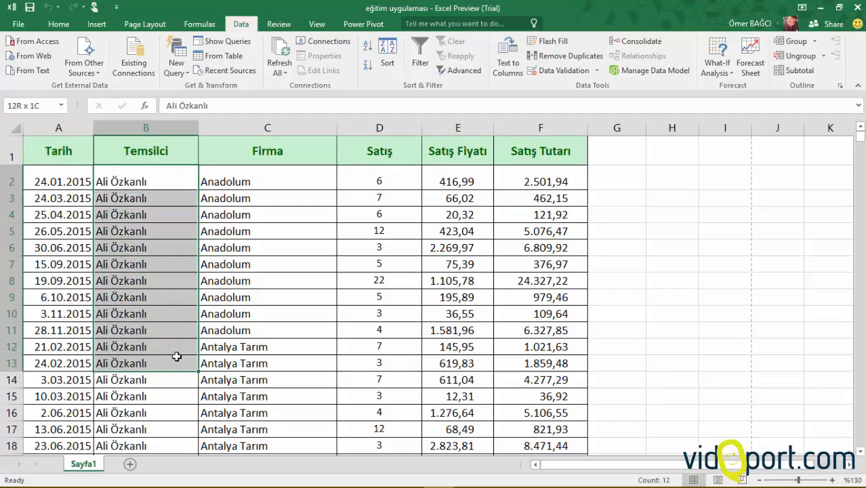
click(145, 248)
scroll(151, 242, down, 6)
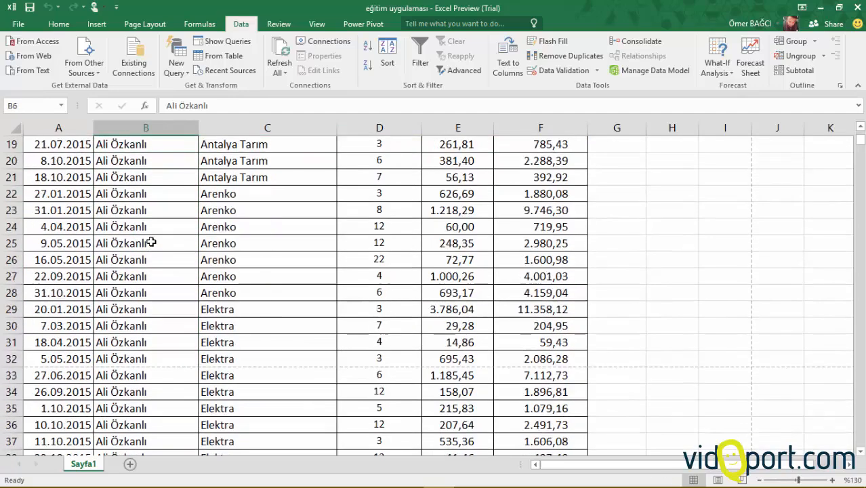
scroll(150, 242, down, 9)
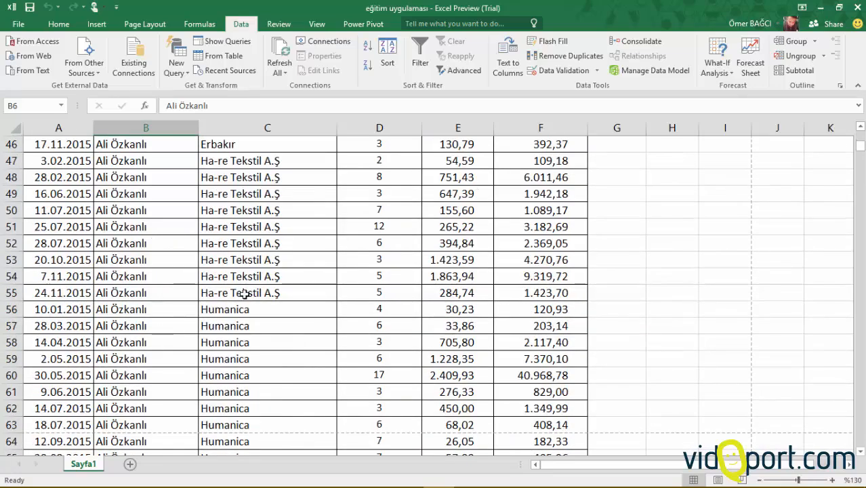
scroll(245, 294, up, 10)
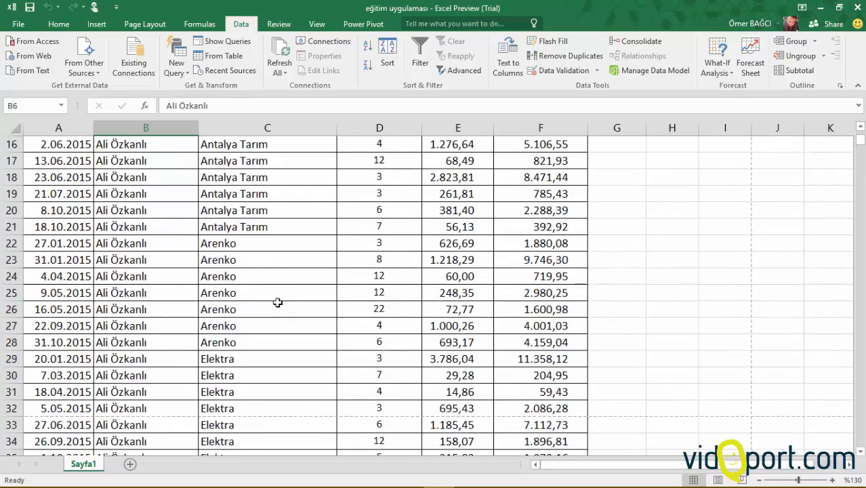
scroll(278, 303, up, 5)
click(265, 247)
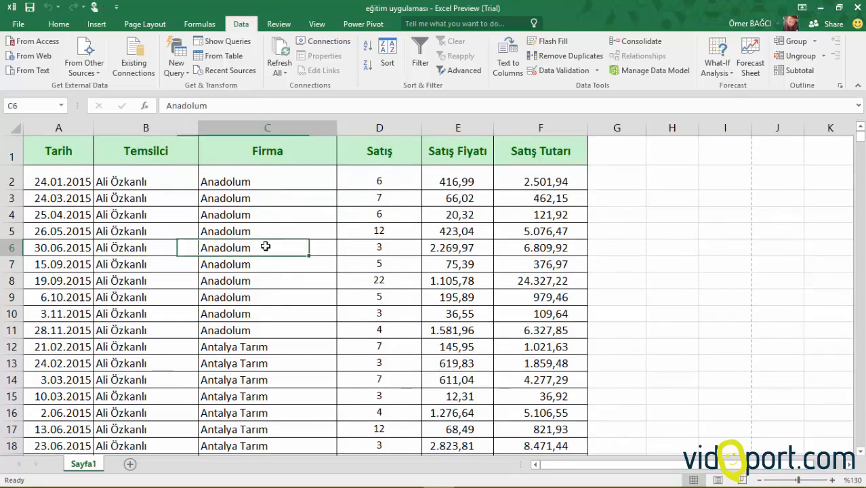
Create a PivotTable on a new worksheet from the sales data range Sayfa1!$A$1:$F$1338.
click(247, 280)
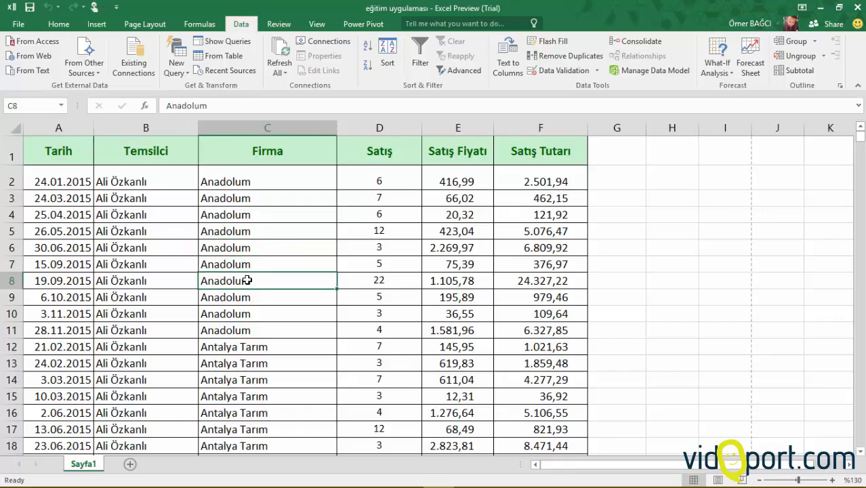
click(96, 24)
click(22, 49)
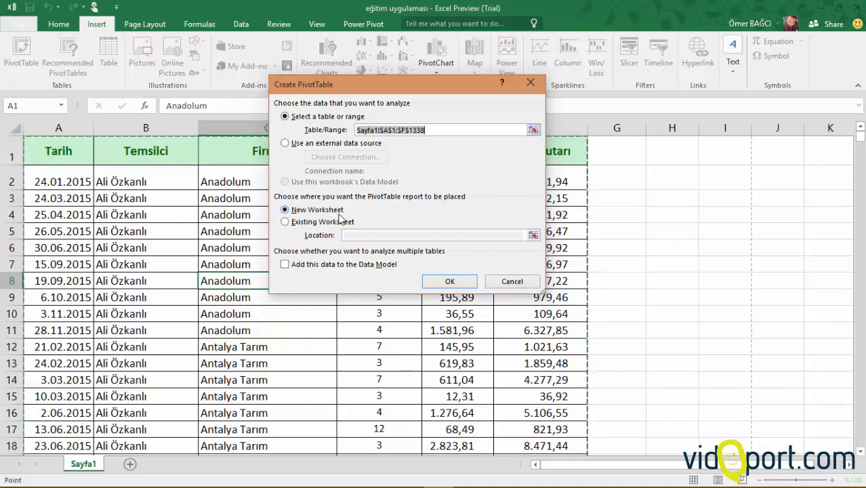
click(450, 282)
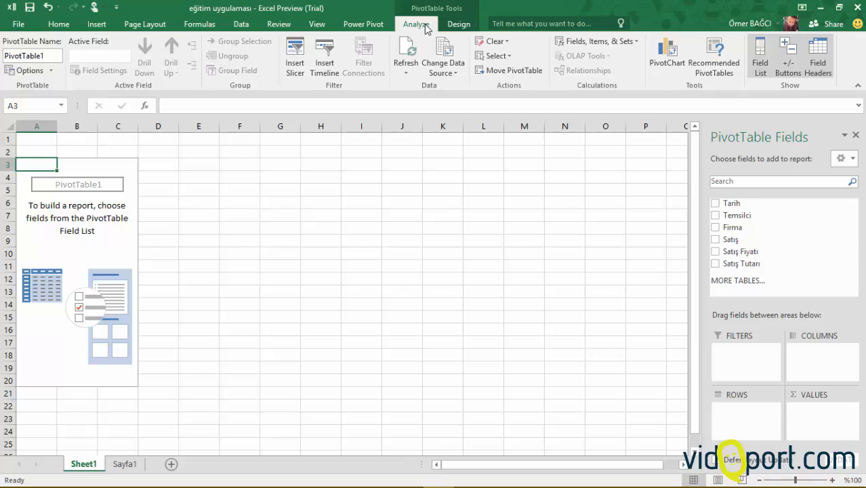
click(453, 26)
click(422, 25)
Try adding the Temsilci and Satış Tutarı fields to the pivot report, remove both, and check Temsilci's filter list.
click(716, 216)
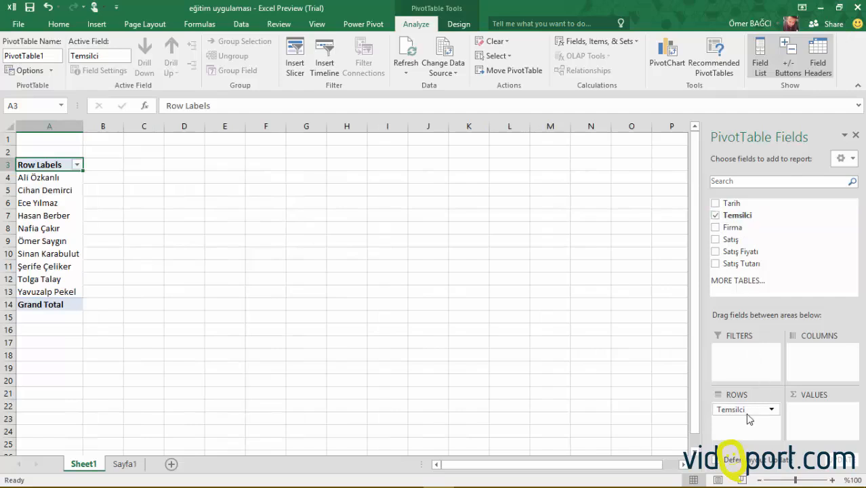
click(715, 264)
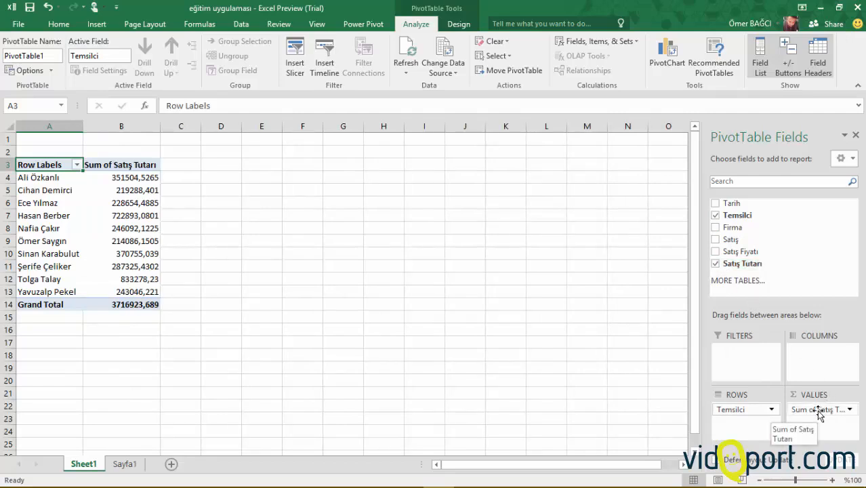
drag(817, 411, 685, 400)
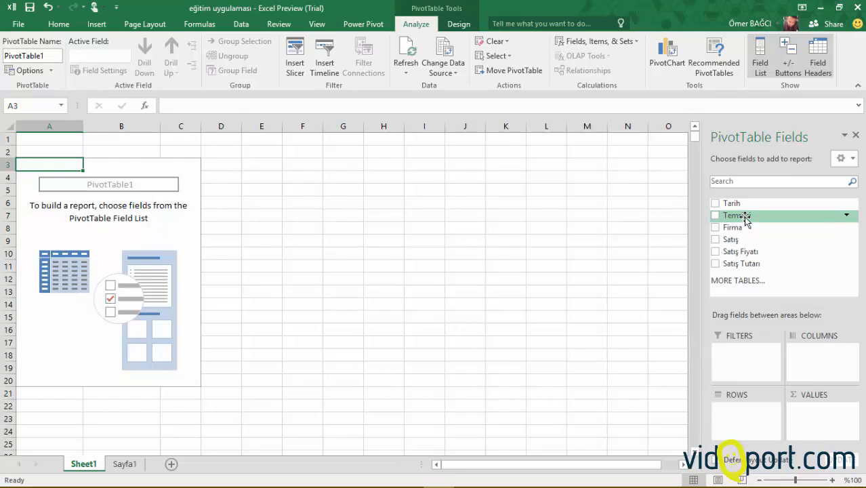
click(846, 217)
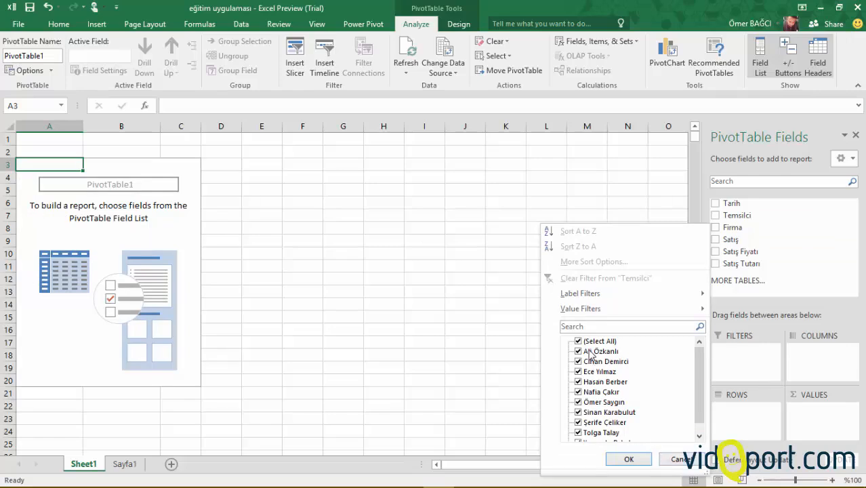
click(671, 459)
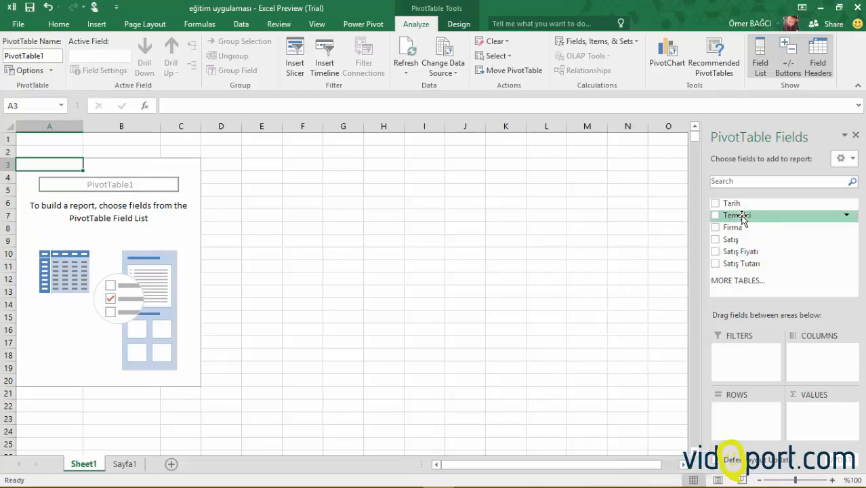
Build the pivot report with Temsilci as rows and the sum of Satış Tutarı as values, and review the amounts.
drag(742, 217, 758, 420)
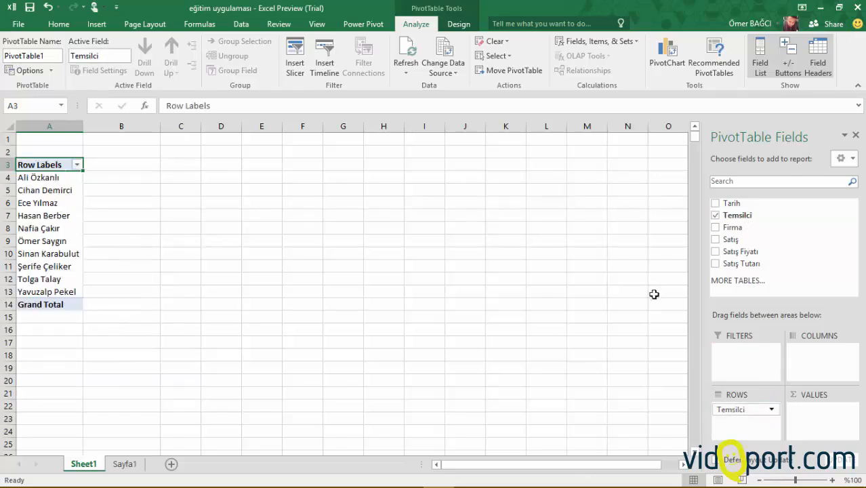
drag(738, 266, 832, 419)
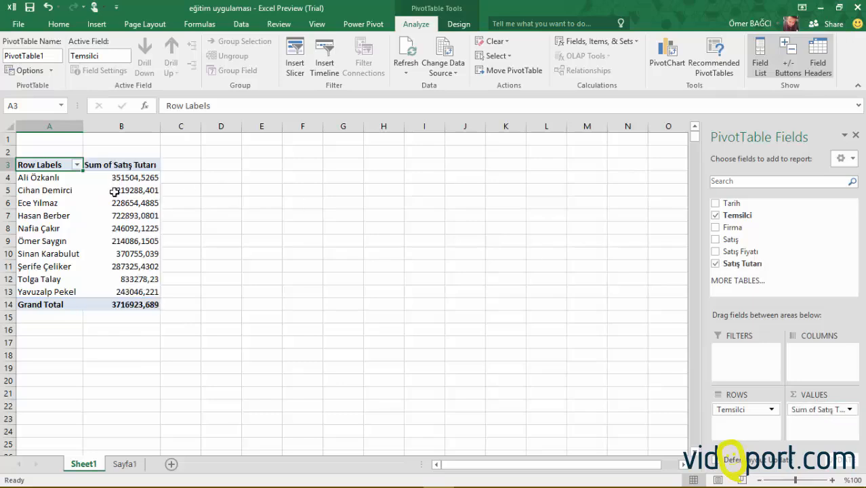
click(129, 228)
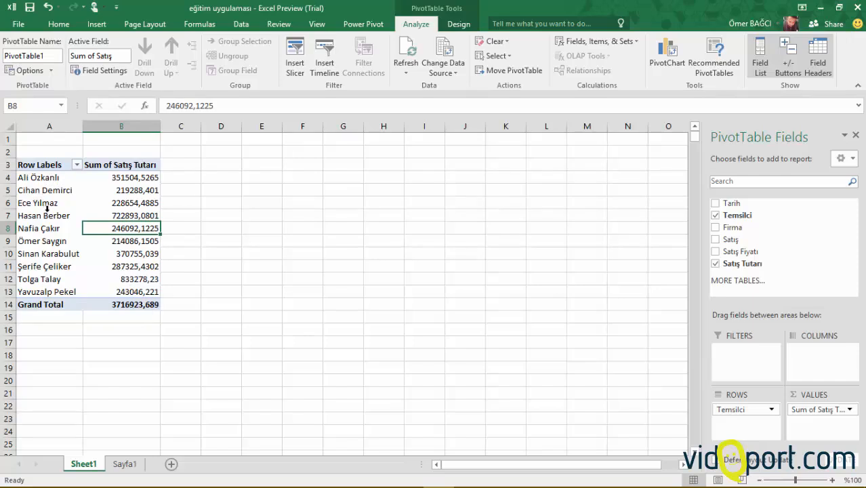
click(129, 190)
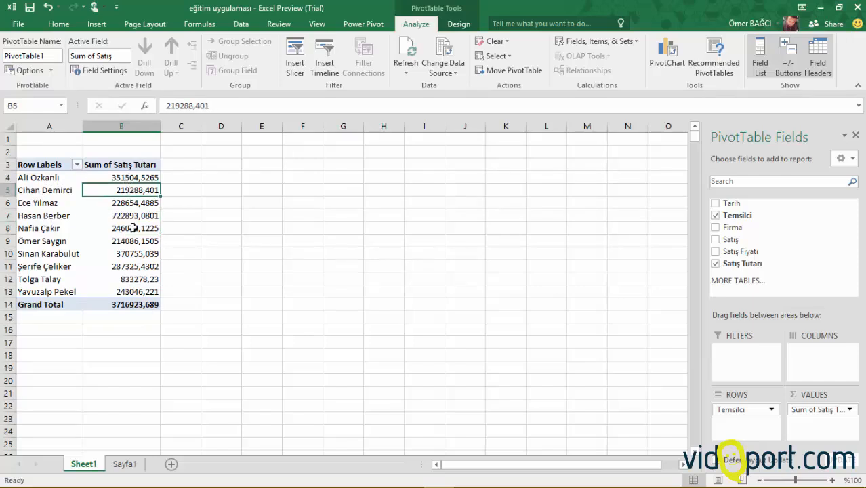
click(134, 228)
click(134, 268)
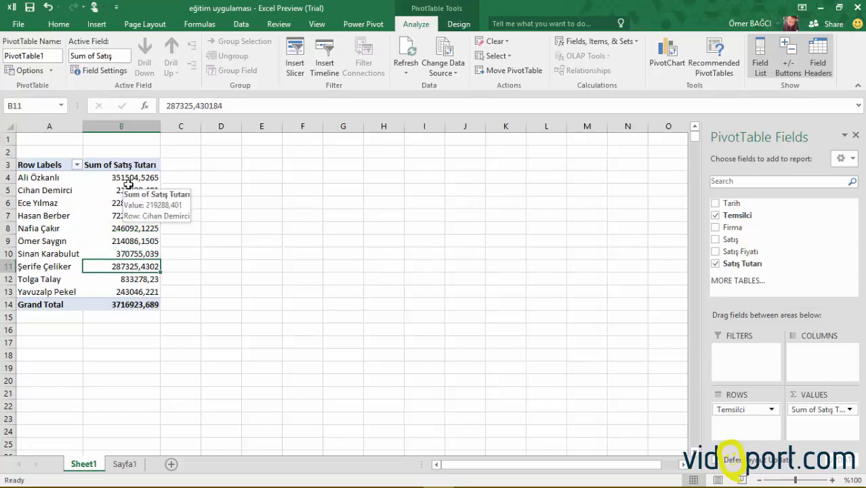
drag(128, 181, 129, 304)
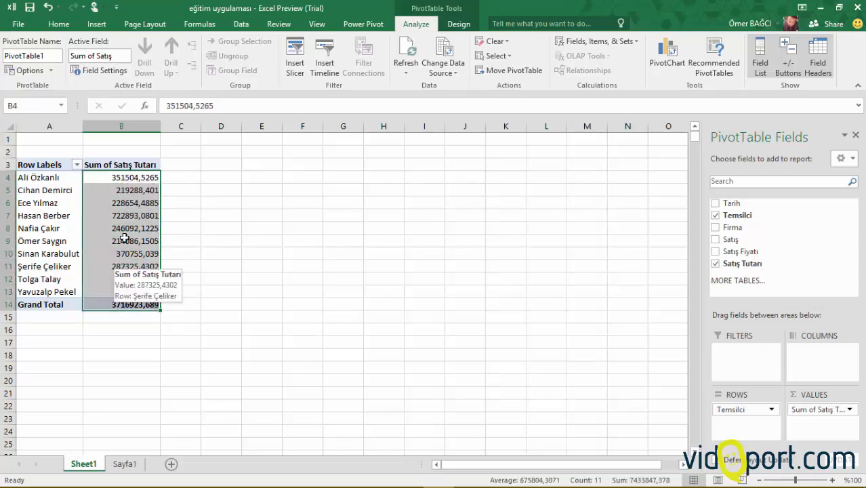
Format the pivot table's Satış Tutarı values as Number with a thousands separator and 2 decimal places.
click(127, 203)
right_click(127, 202)
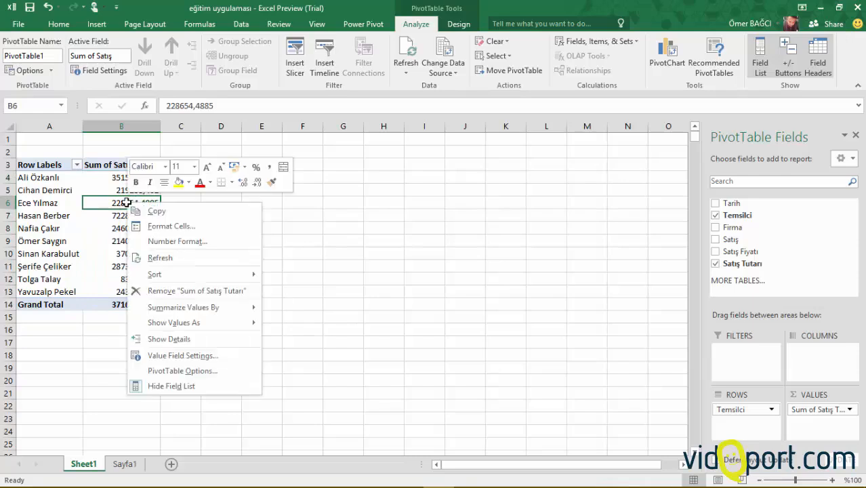
click(182, 243)
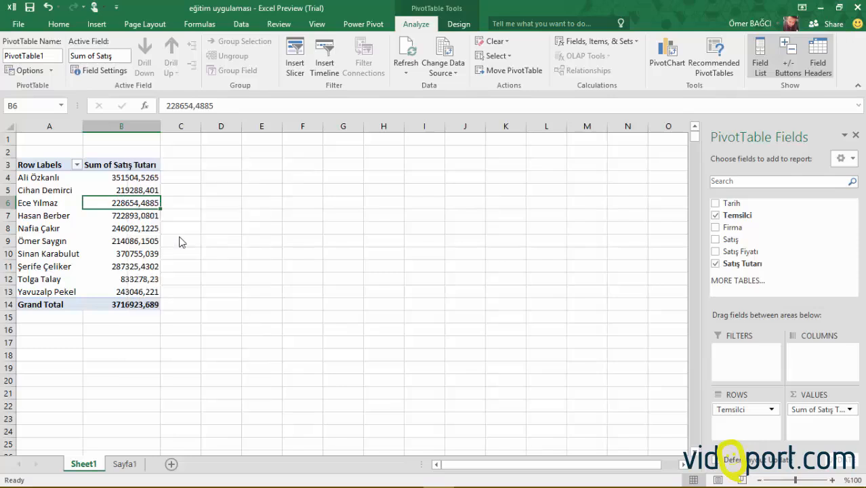
click(49, 148)
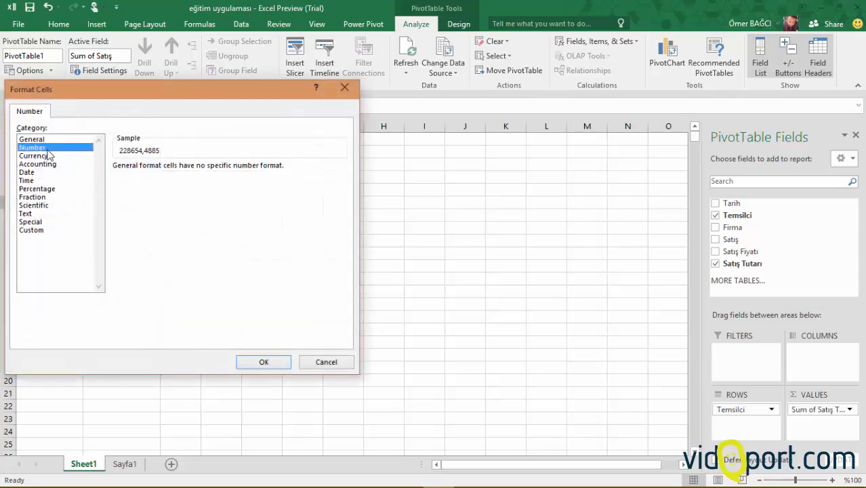
click(136, 183)
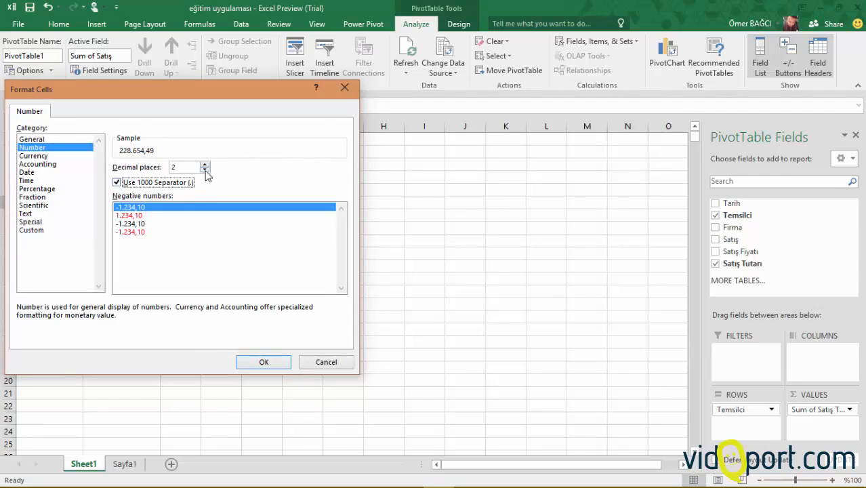
click(174, 166)
click(279, 364)
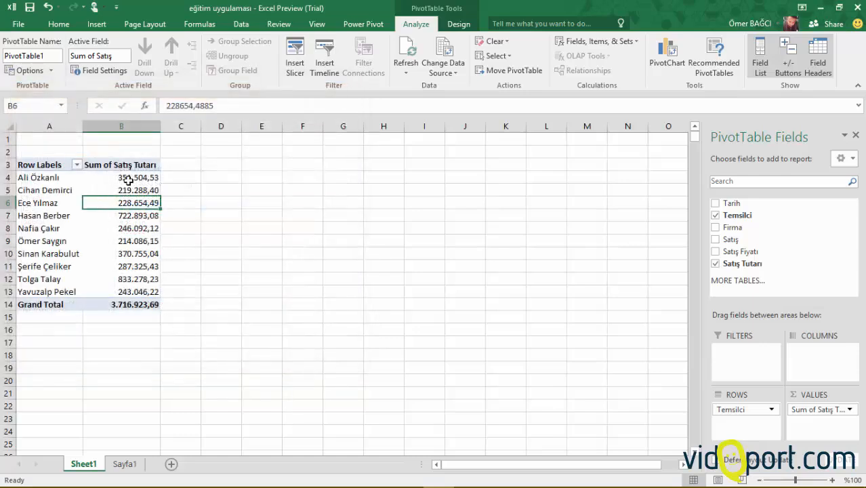
click(129, 268)
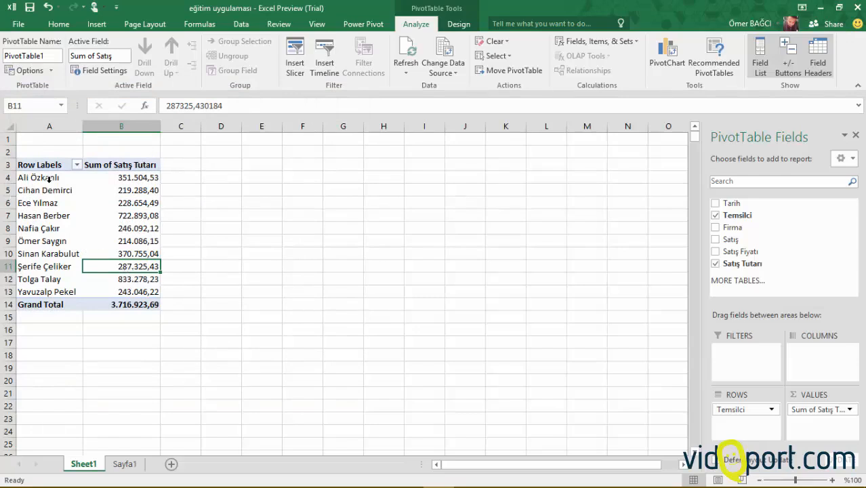
Add Firma as the pivot report's columns and review the sales amounts and totals per representative and company.
click(131, 227)
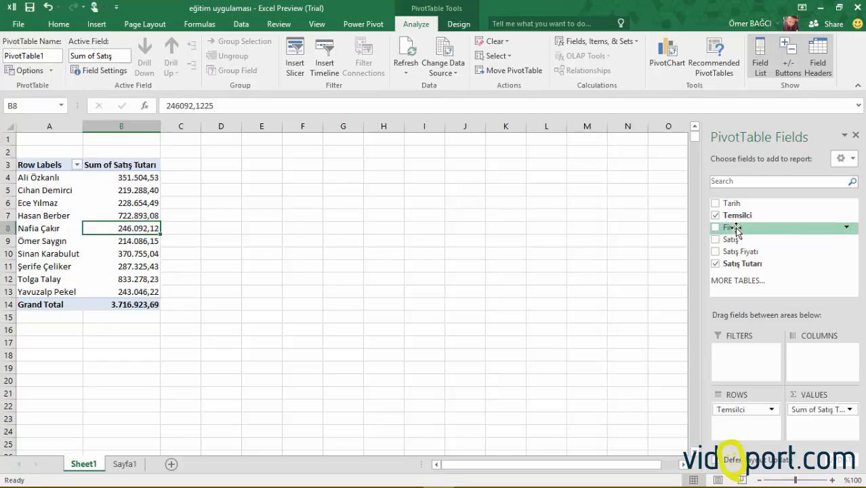
drag(739, 232, 818, 366)
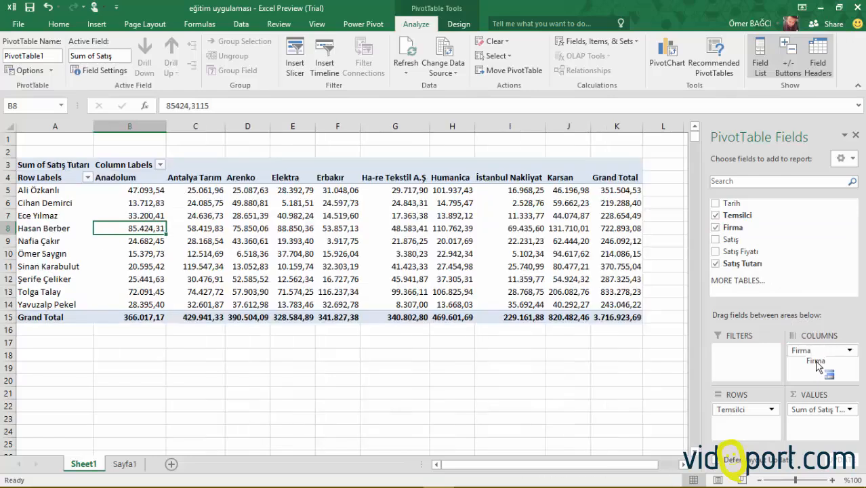
click(77, 215)
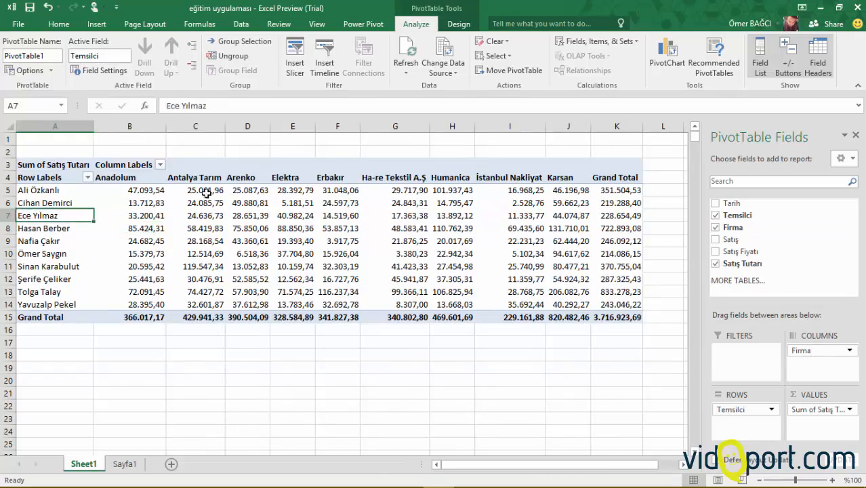
click(204, 177)
click(205, 195)
click(207, 203)
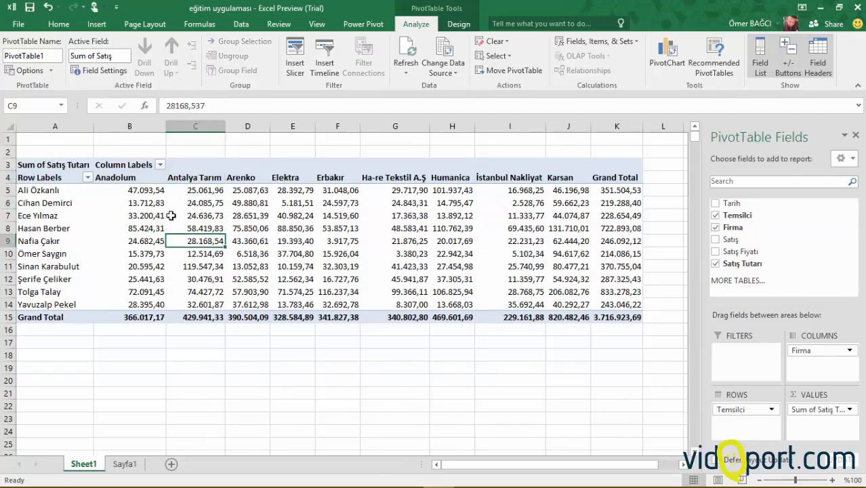
drag(140, 189, 614, 190)
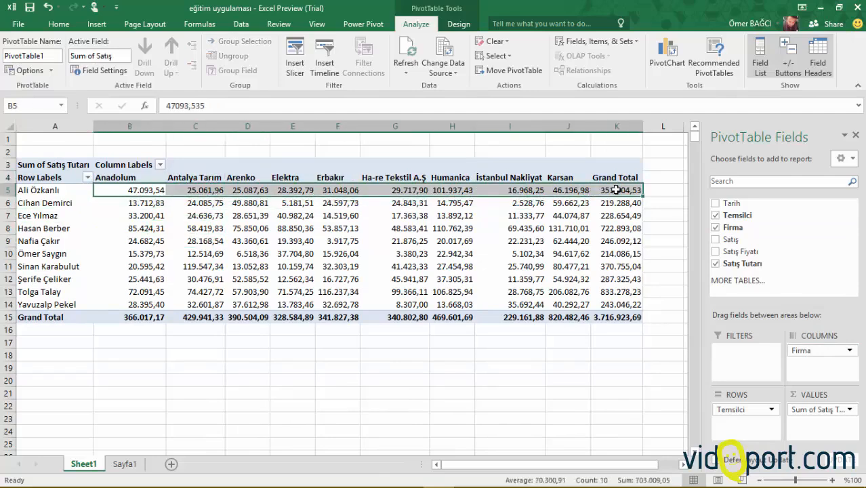
click(613, 190)
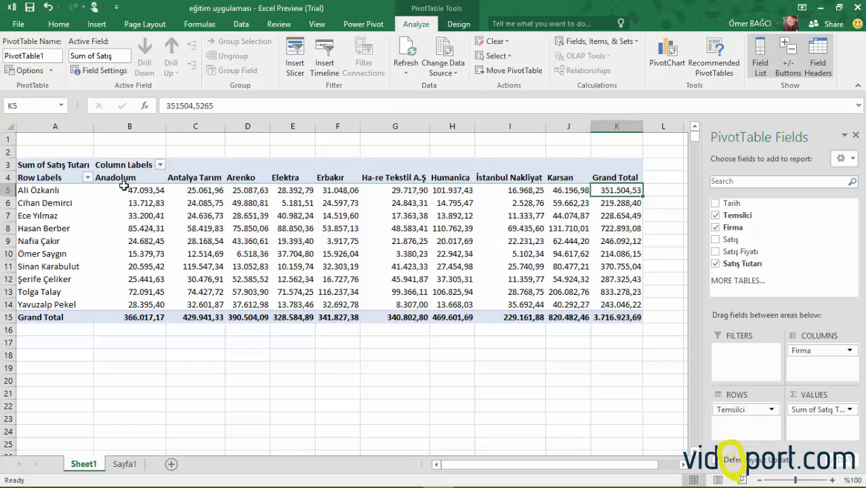
drag(126, 191, 142, 307)
click(140, 318)
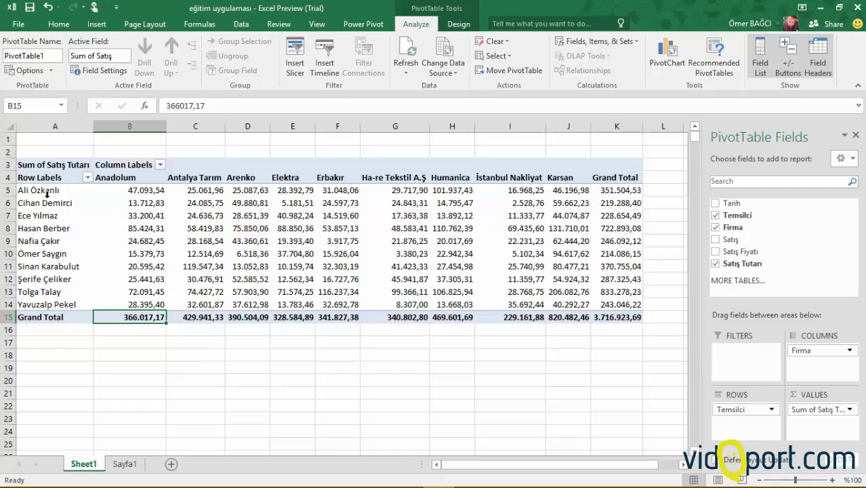
click(250, 216)
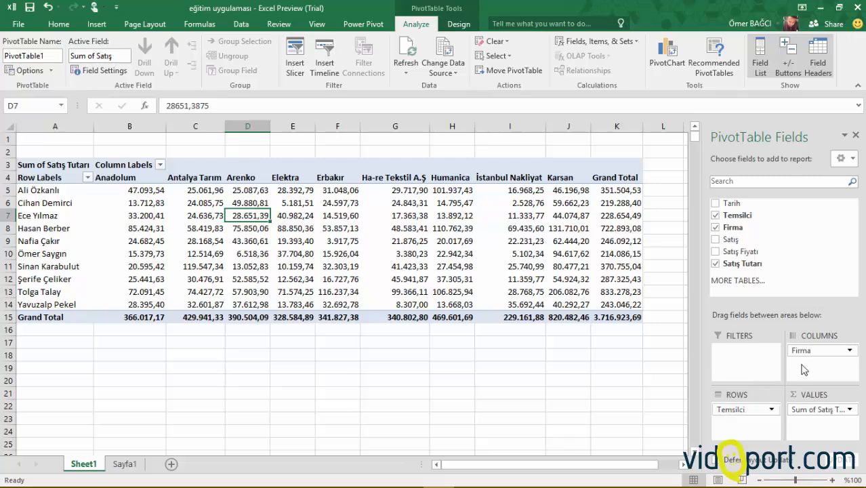
Move Firma into the pivot rows below Temsilci, reorder the rows so Firma is above Temsilci, and review the grouping.
drag(811, 353, 756, 425)
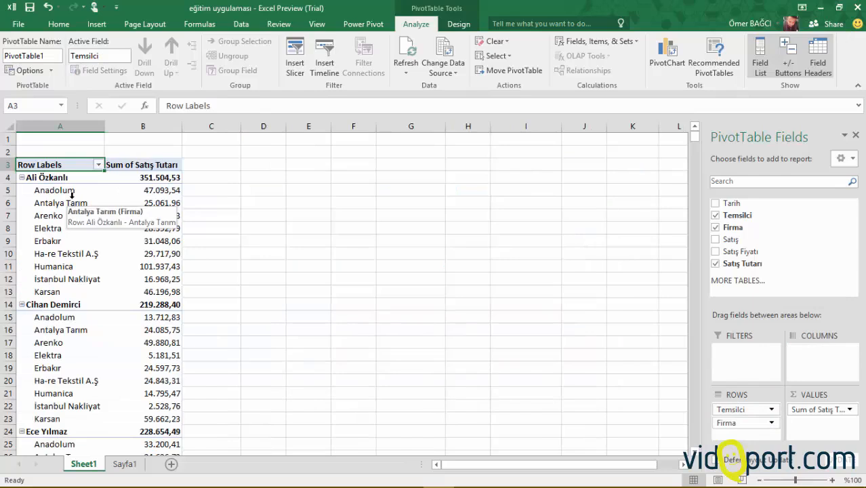
click(60, 179)
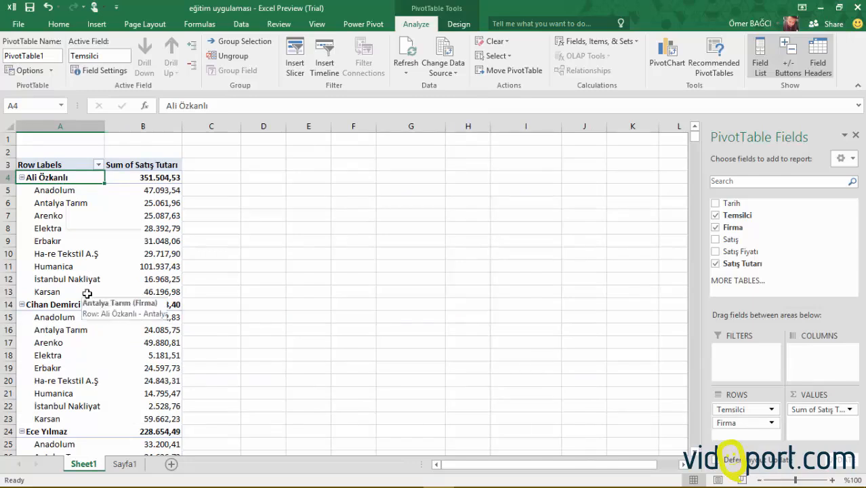
drag(739, 414, 741, 430)
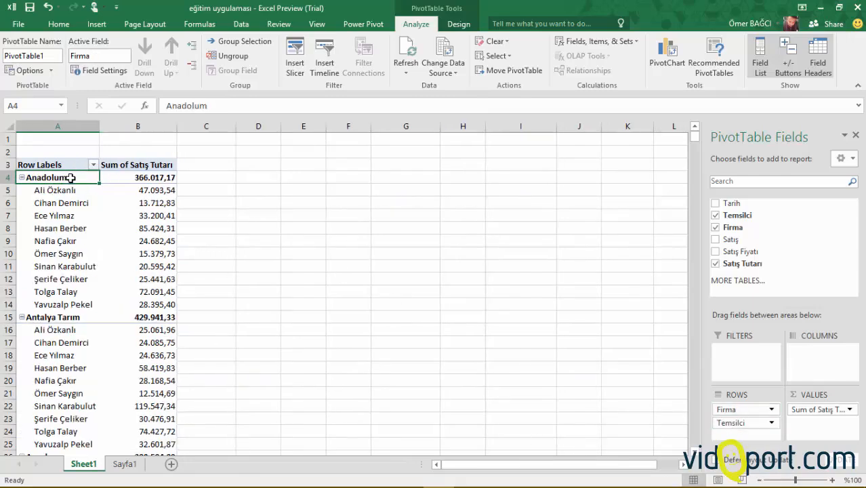
drag(69, 190, 70, 296)
Move Temsilci from the pivot rows to the columns and review the amounts per company and representative.
drag(720, 410, 824, 353)
key(Return)
drag(43, 190, 47, 255)
click(142, 172)
click(144, 204)
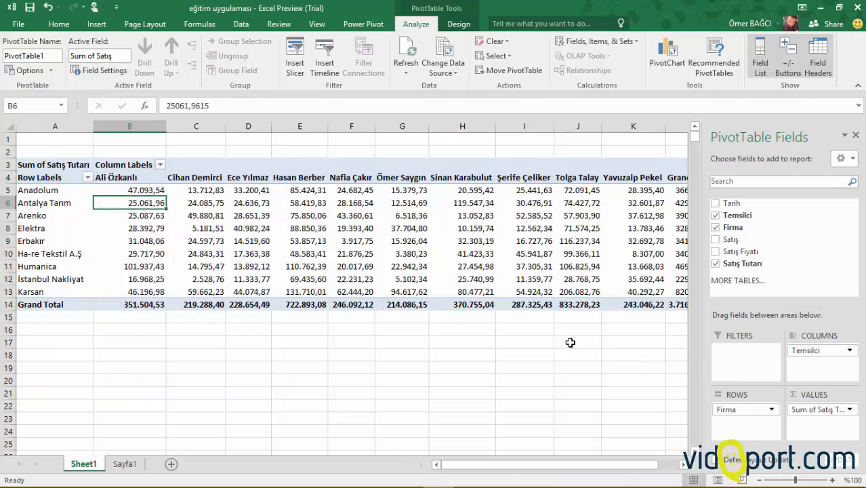
Make Temsilci the report filter and filter the pivot table to only the sixth listed representative, leaving Select Multiple Items off.
drag(816, 351, 750, 356)
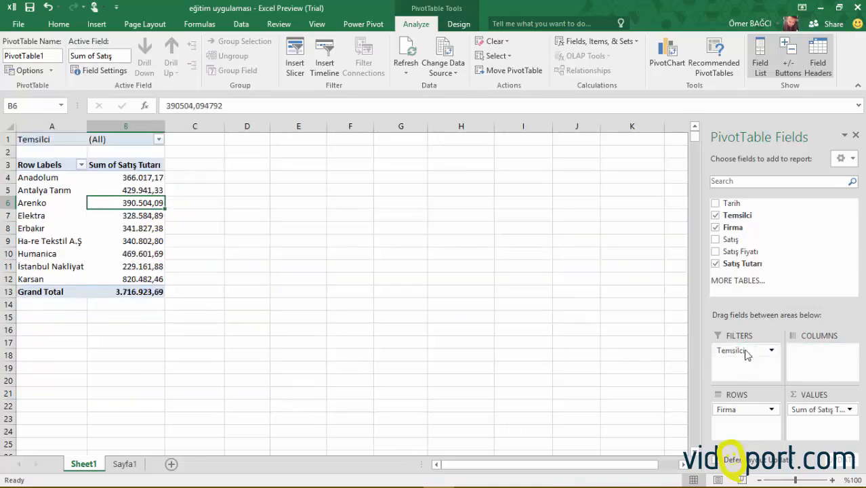
click(125, 141)
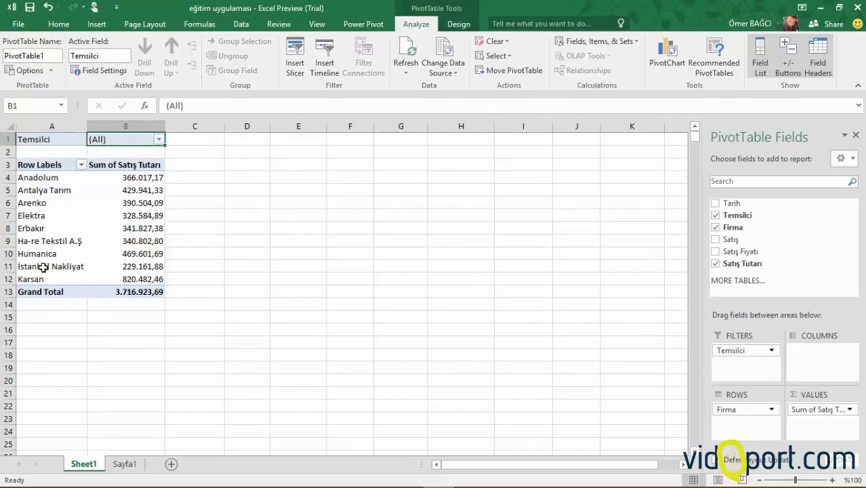
click(159, 139)
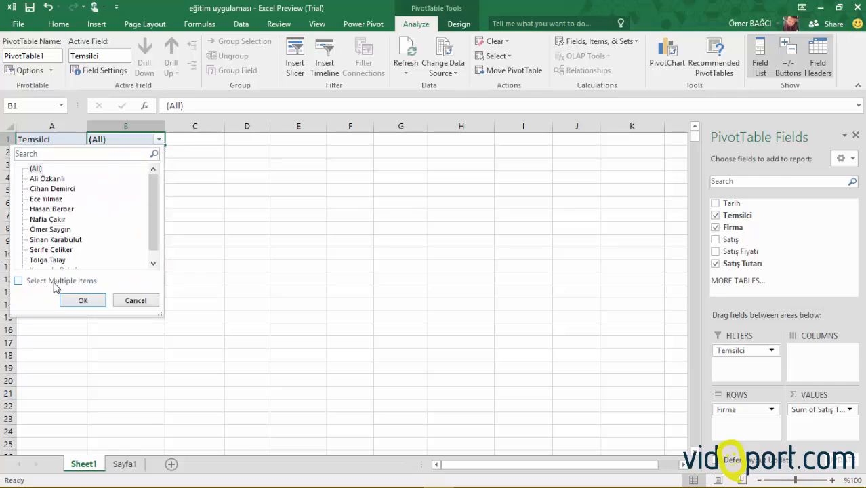
click(89, 282)
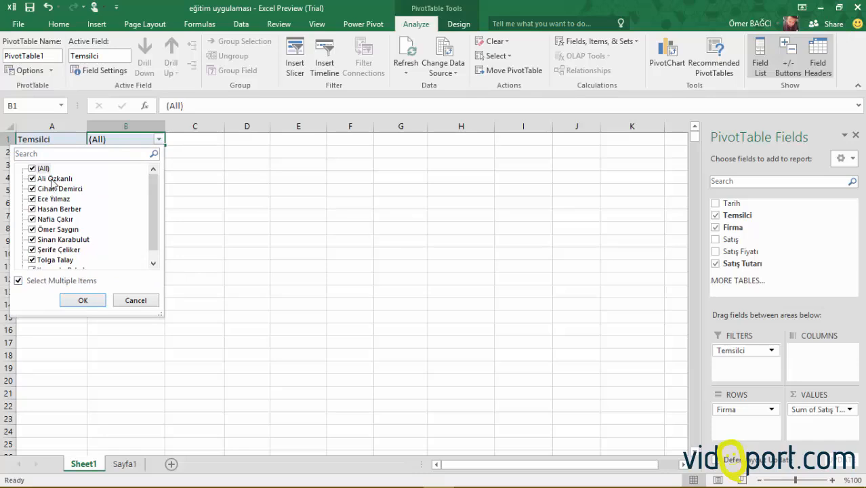
click(38, 282)
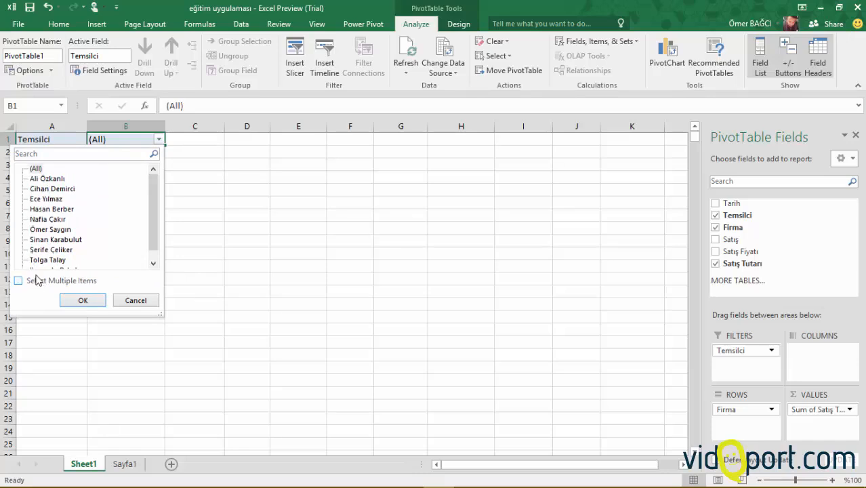
click(44, 231)
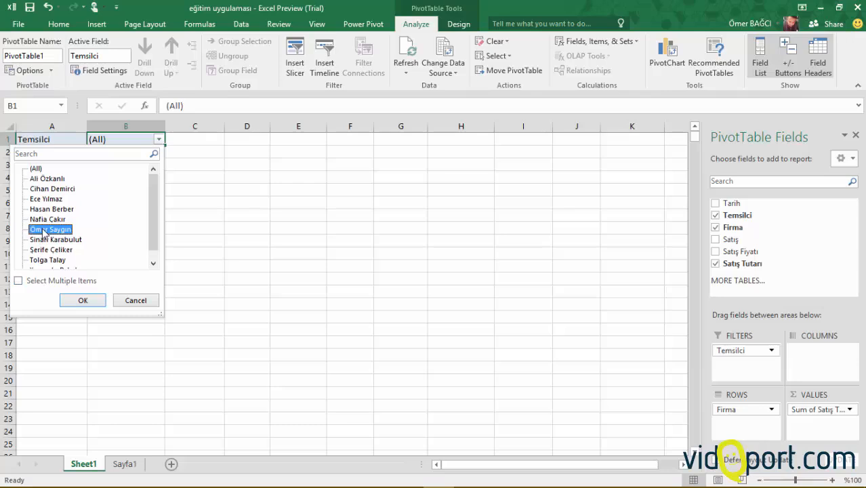
click(83, 300)
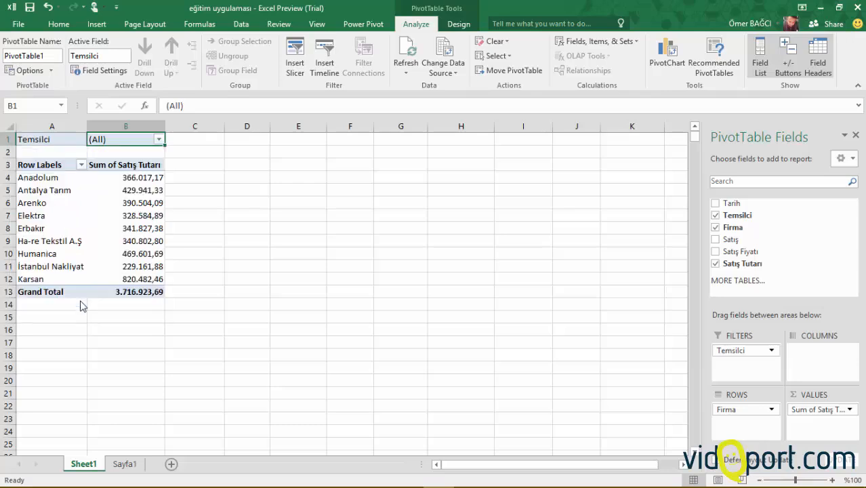
click(140, 203)
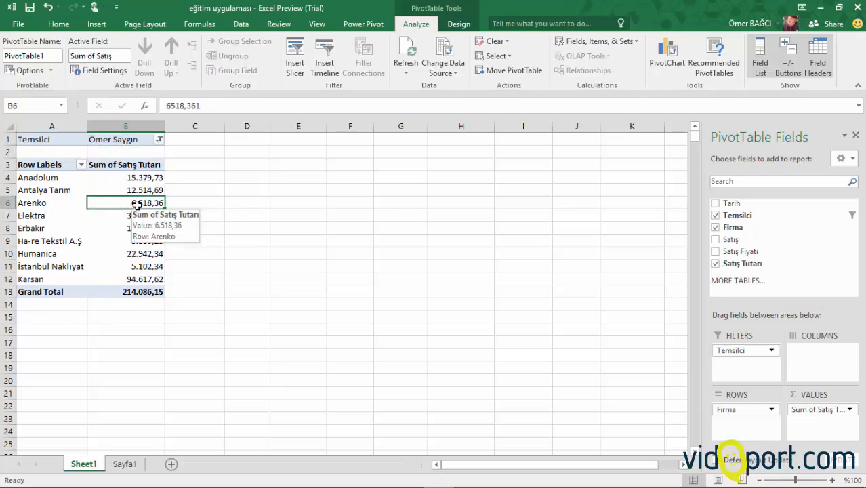
Check the extent of the Temsilci column in the source data on Sayfa1 and return to the pivot report on Sheet1.
click(125, 464)
click(103, 279)
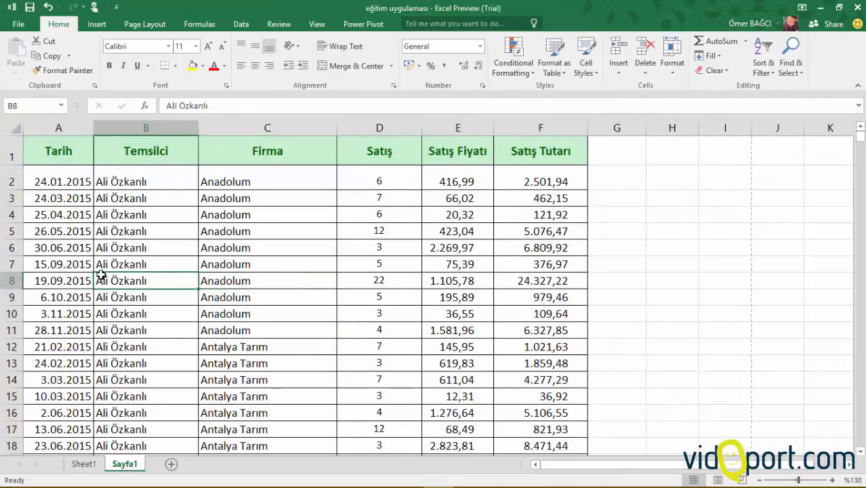
key(ctrl+Down)
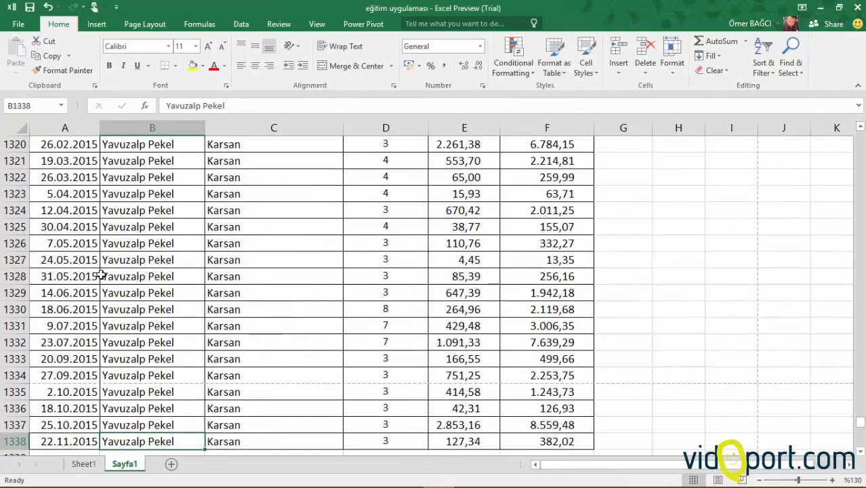
key(ctrl+Up)
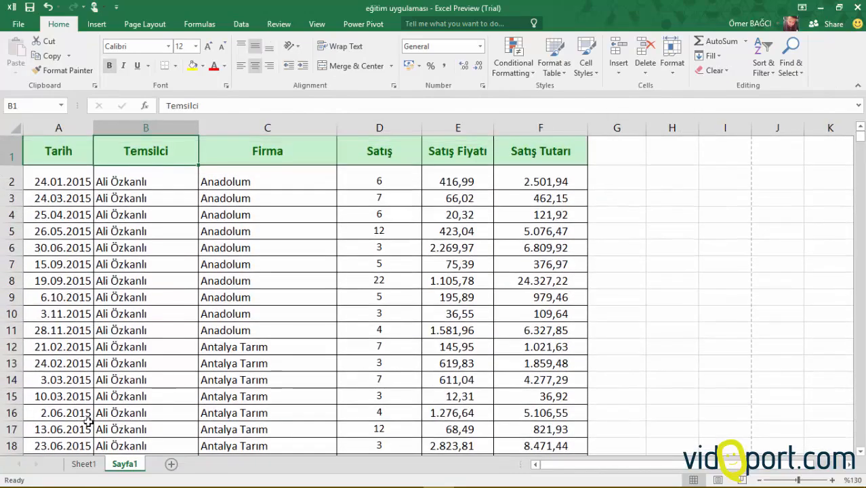
click(84, 464)
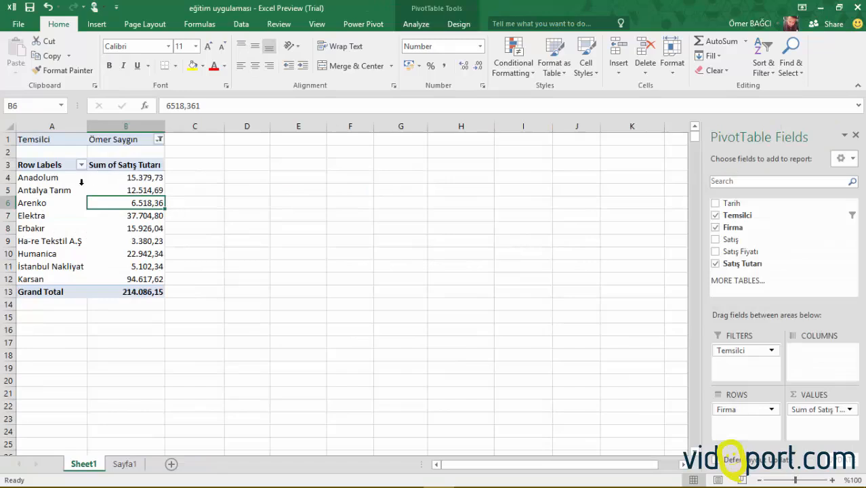
click(128, 255)
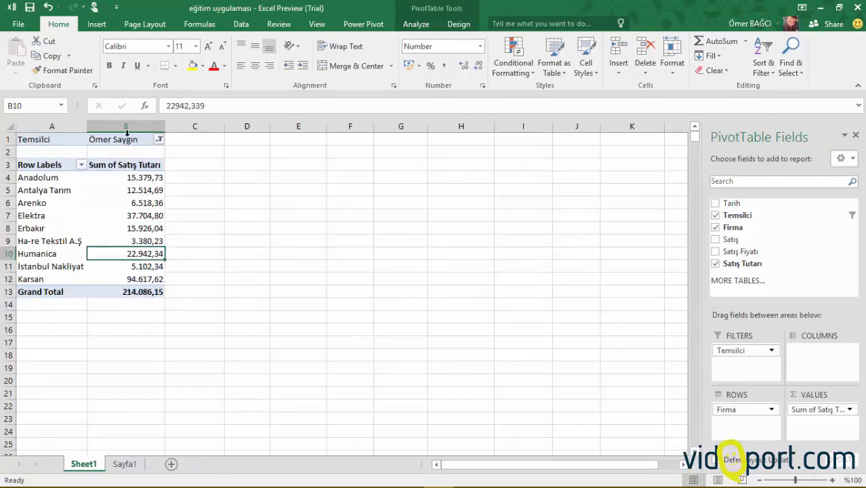
Highlight the top 3 company sales amounts in B4:B12 with a Top 10 Items conditional formatting rule using Green Fill with Dark Green Text.
drag(135, 178, 148, 278)
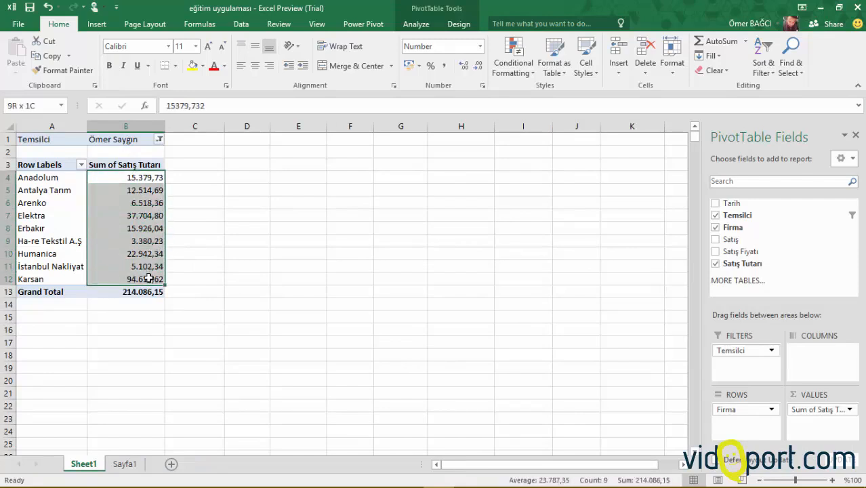
click(515, 64)
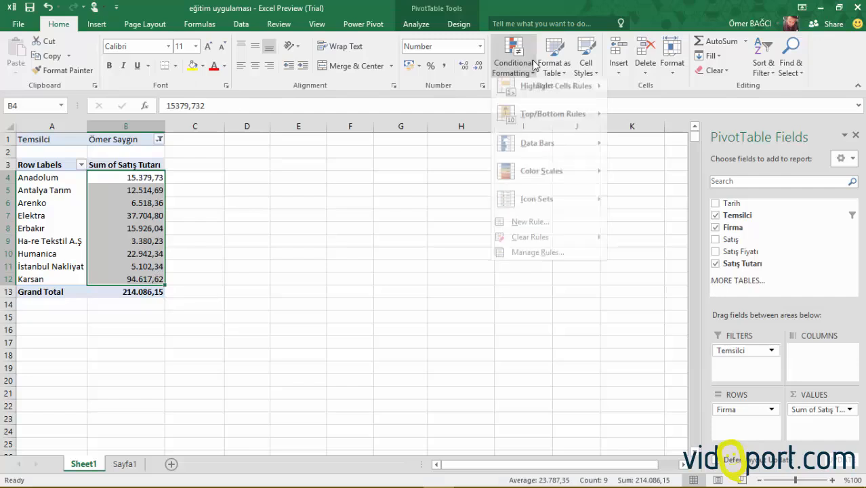
mouse_move(560, 125)
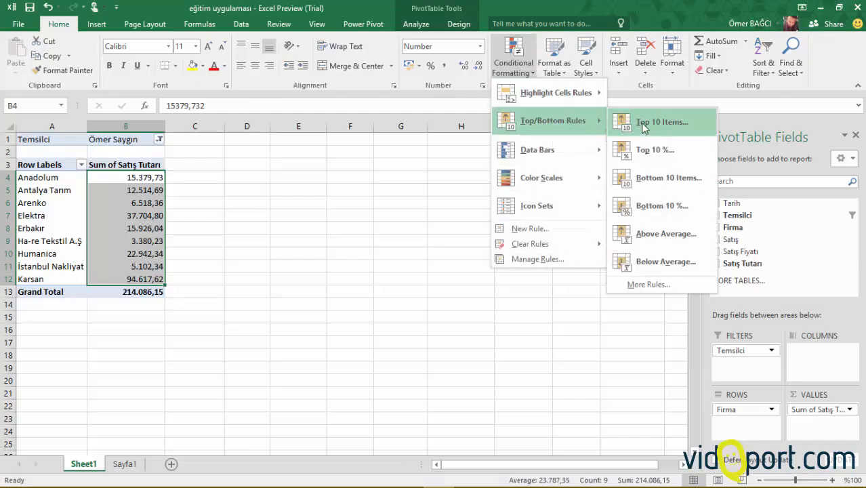
click(648, 126)
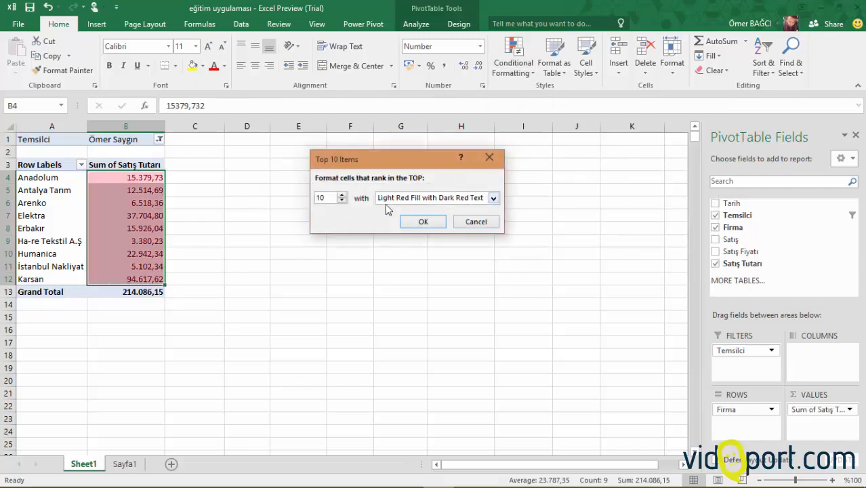
text(3)
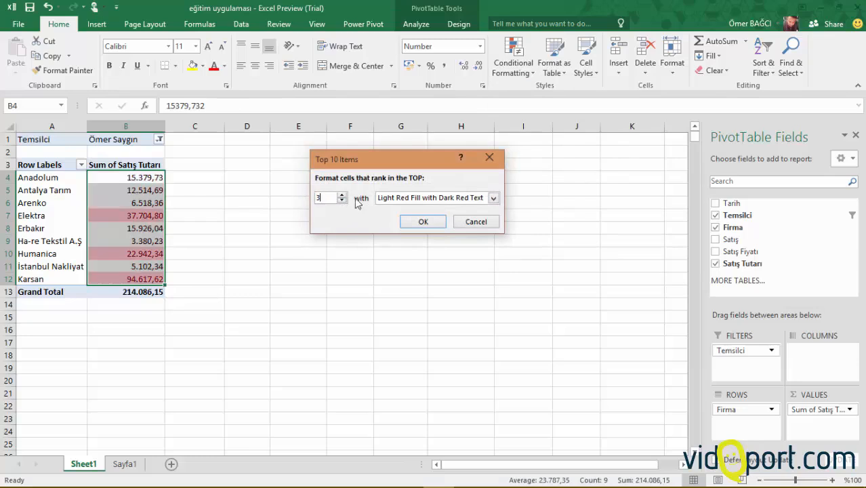
click(415, 198)
click(428, 226)
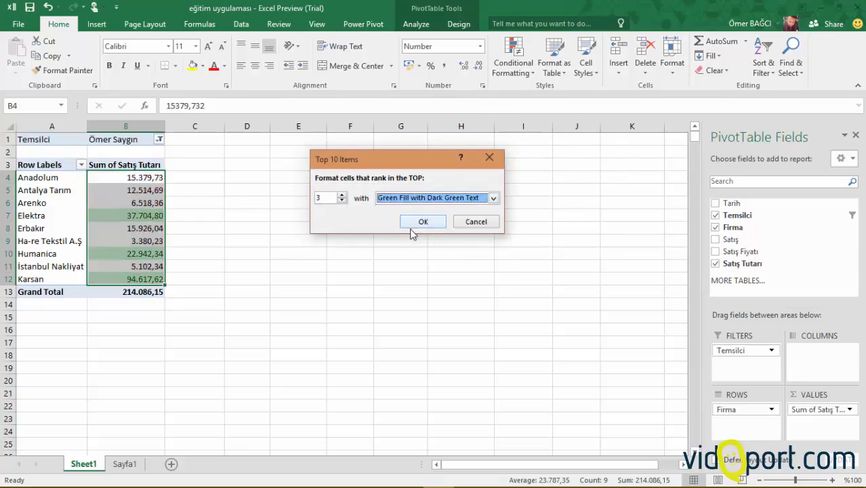
click(422, 221)
click(132, 203)
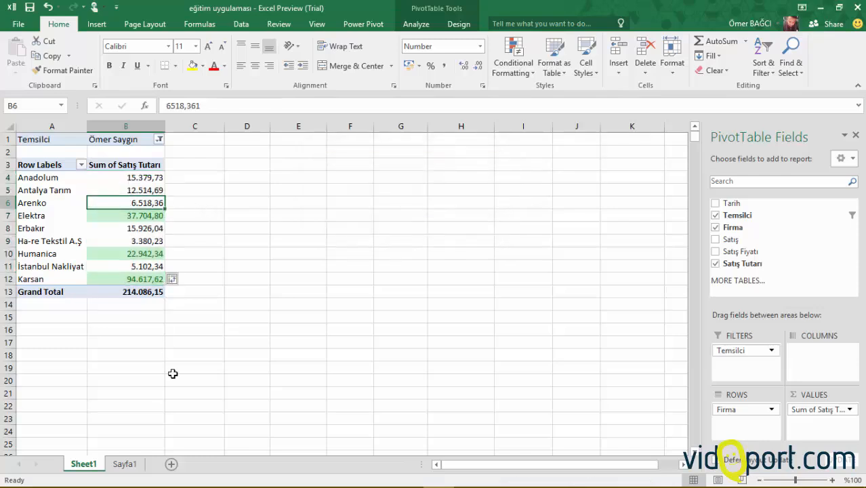
Switch the Temsilci filter first to the fifth and finally to the third listed representative, checking the highlighted sales amounts each time.
click(159, 139)
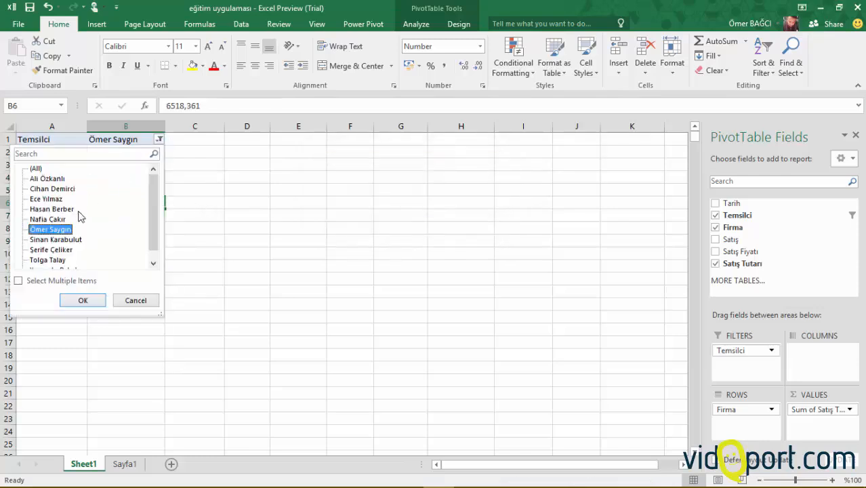
click(54, 219)
click(83, 301)
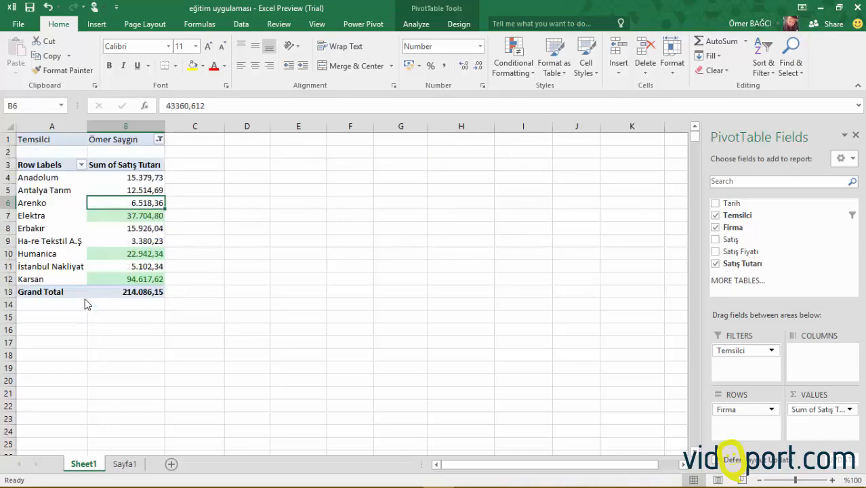
click(160, 139)
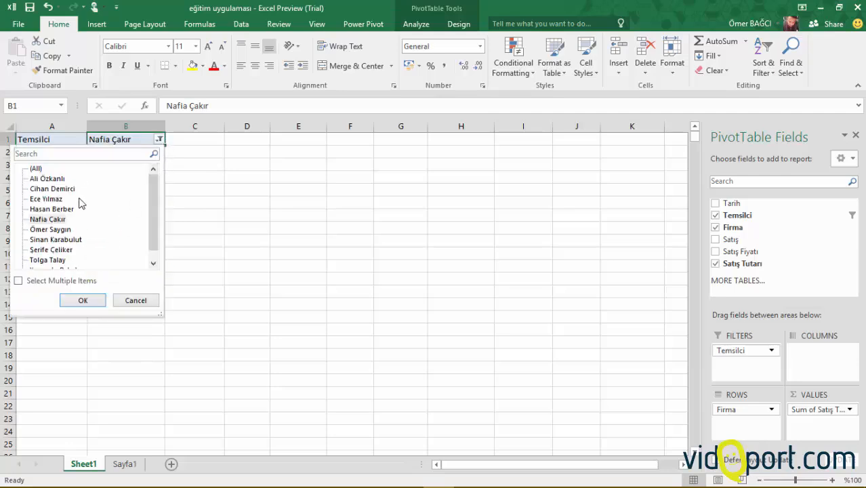
click(61, 200)
click(83, 301)
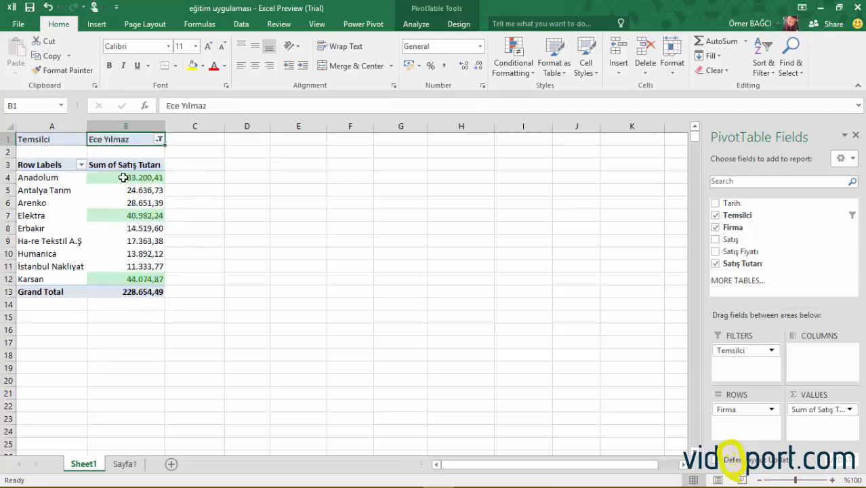
click(132, 276)
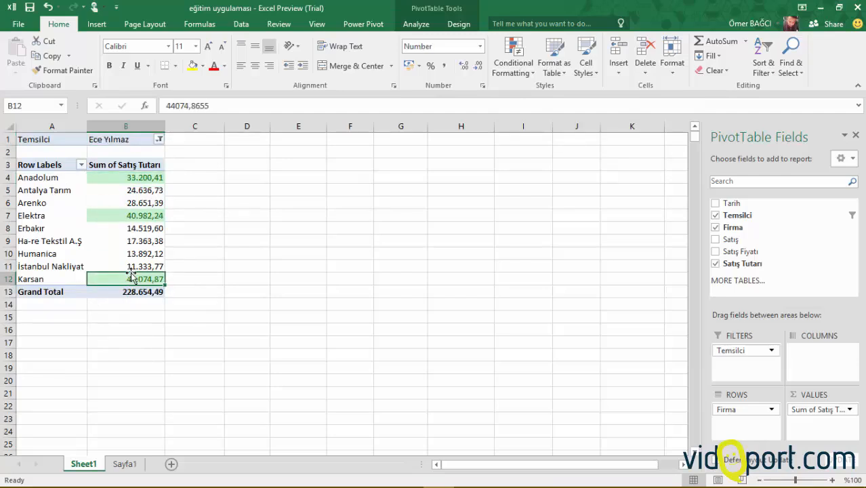
click(142, 214)
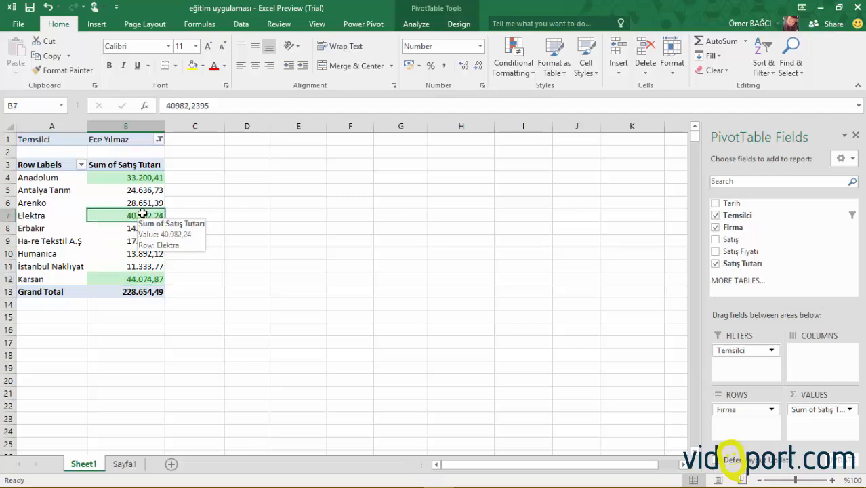